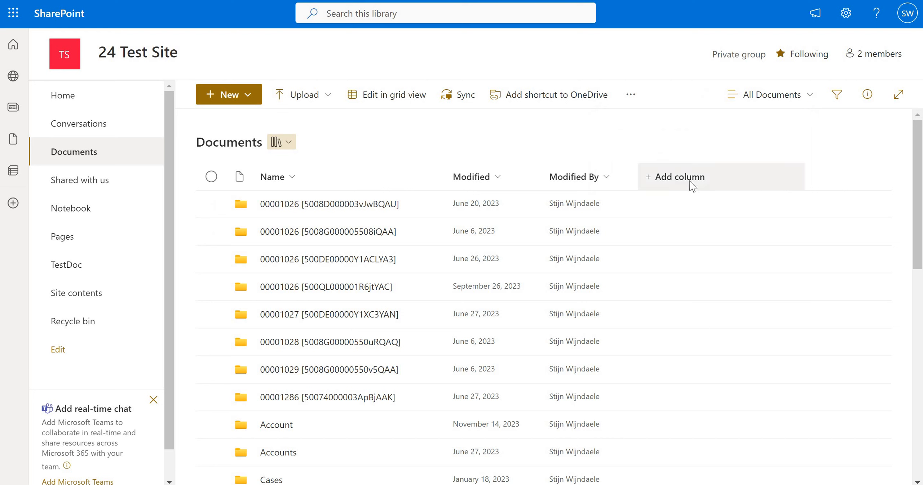
# Step: Create a new Choice column in the Documents library named doctype
pyautogui.click(693, 186)
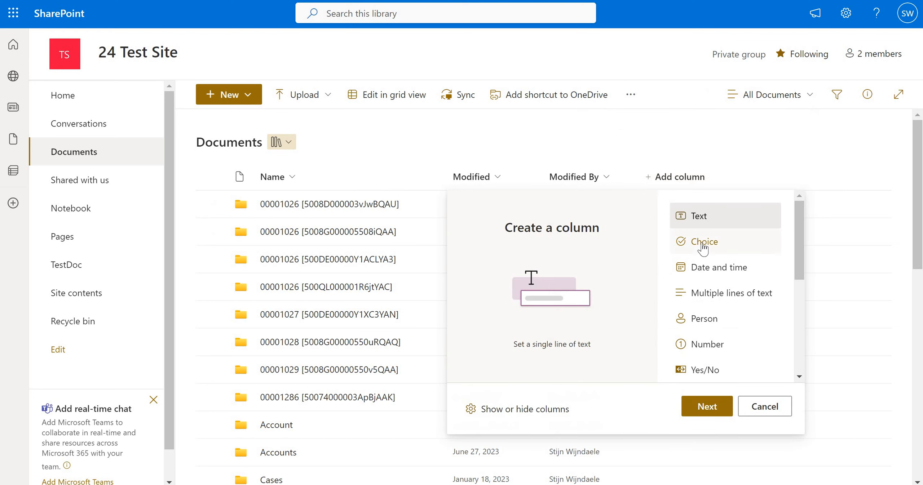
pyautogui.click(703, 248)
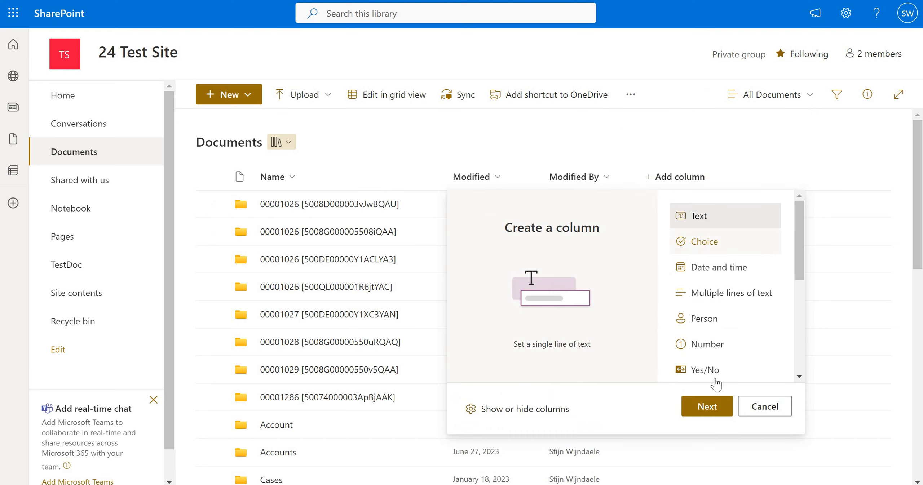
pyautogui.click(708, 407)
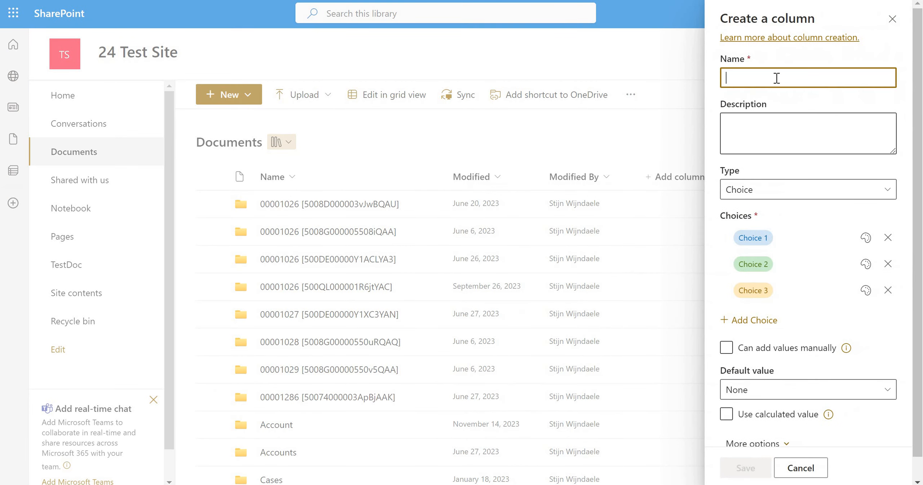
pyautogui.write('doctype')
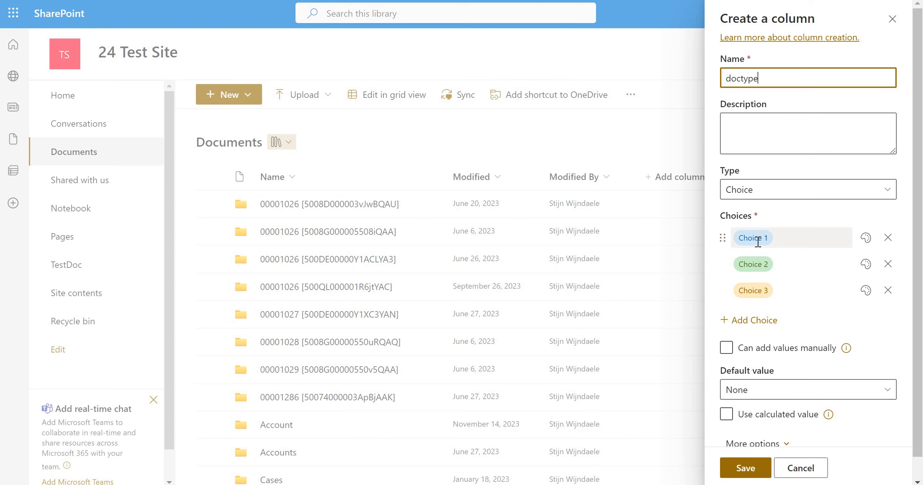
# Step: Set the column's choices to identity card, driver license and cv, and save the column
pyautogui.click(758, 242)
pyautogui.write('ide')
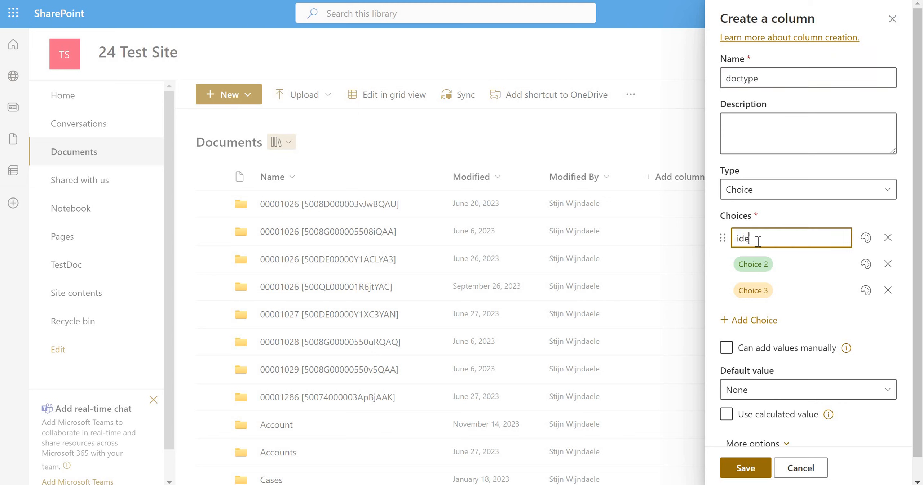
pyautogui.write('ntity card')
pyautogui.click(755, 267)
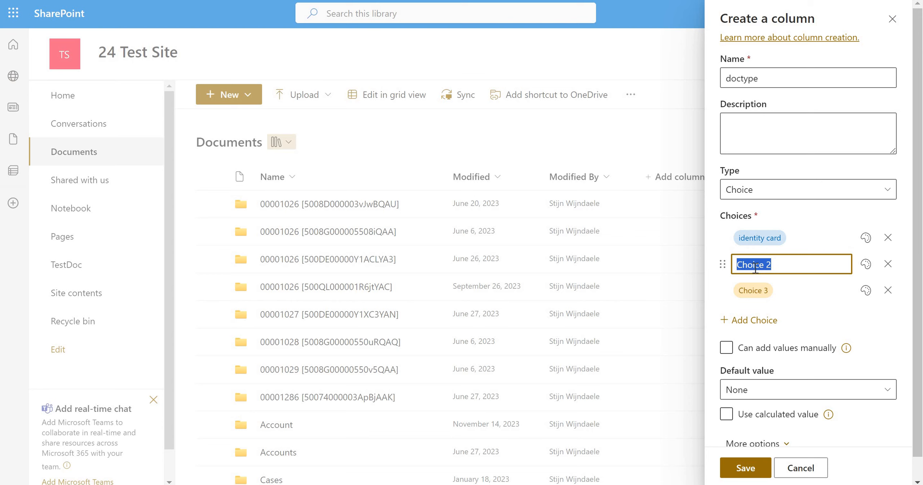
pyautogui.write('driver license')
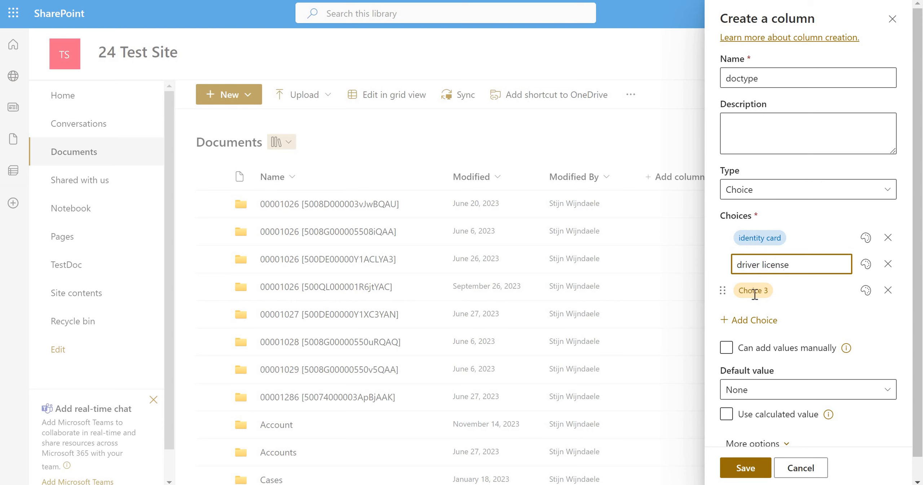
pyautogui.click(754, 294)
pyautogui.click(755, 294)
pyautogui.write('cv')
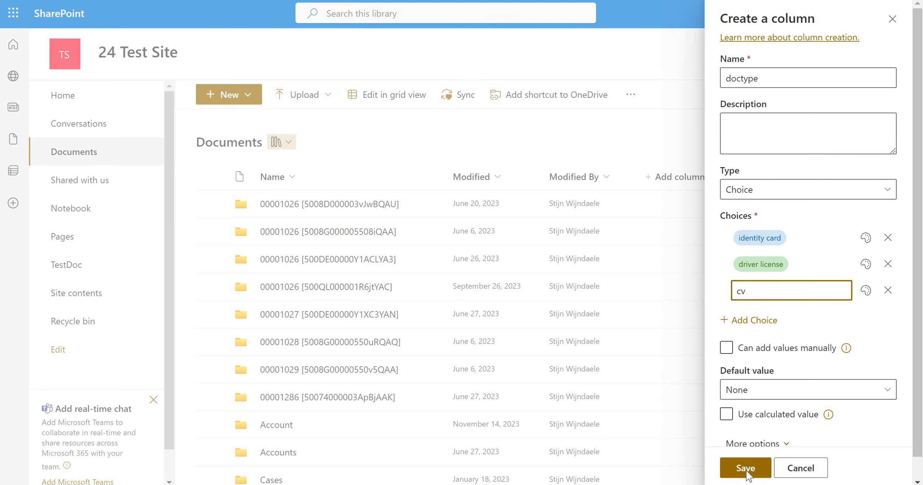
pyautogui.click(745, 469)
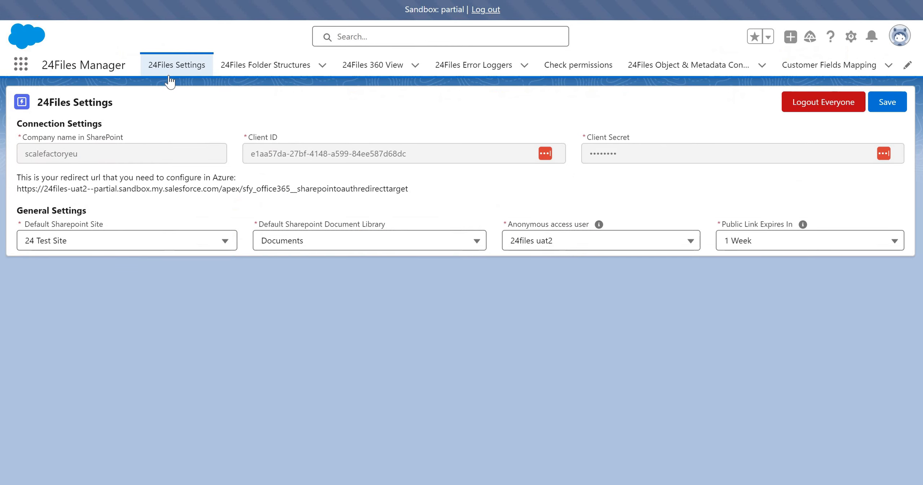
# Step: Switch to Salesforce's 24Files Object & Metadata Configuration and set the object to Contact with record type All
pyautogui.click(673, 75)
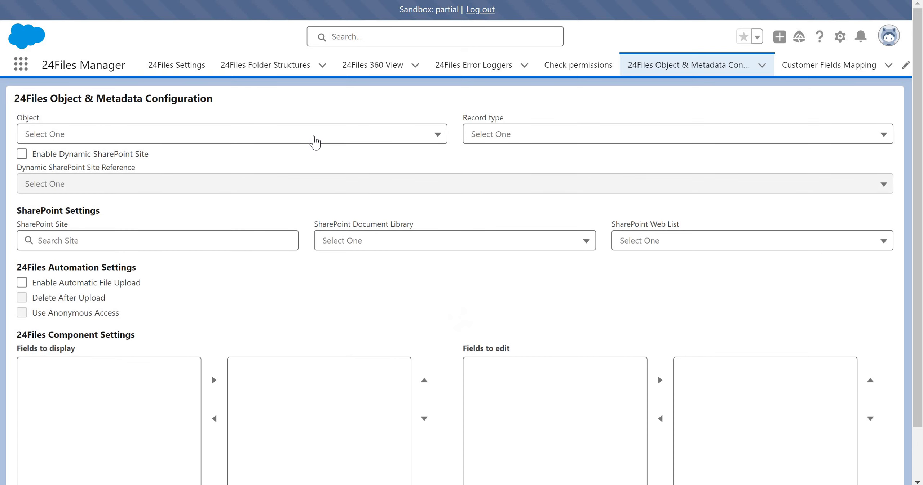
pyautogui.click(315, 137)
pyautogui.write('con')
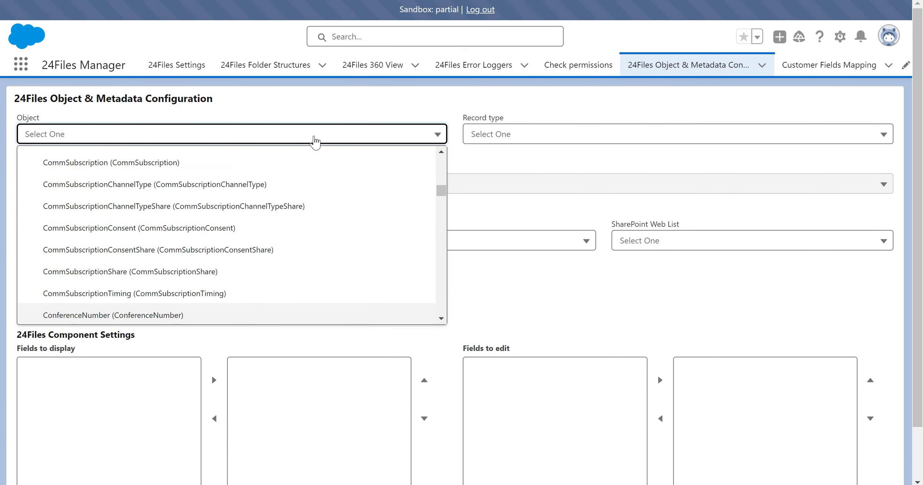
pyautogui.write('t')
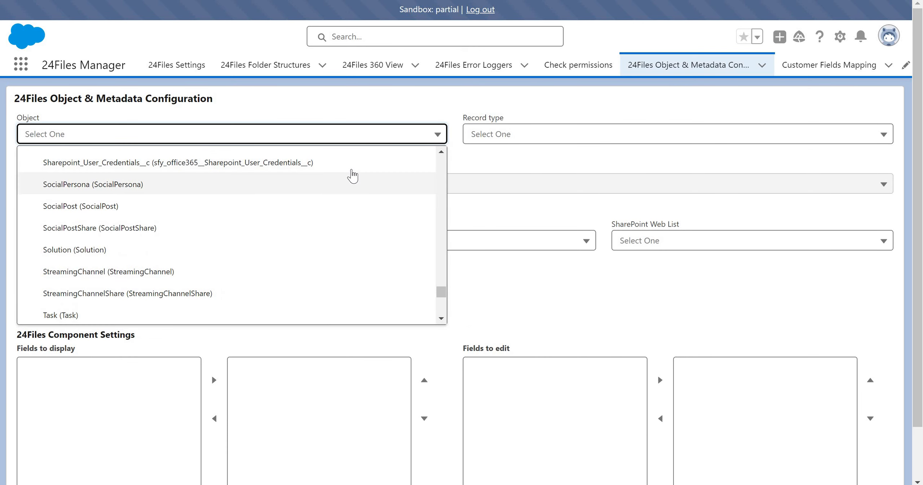
pyautogui.click(352, 176)
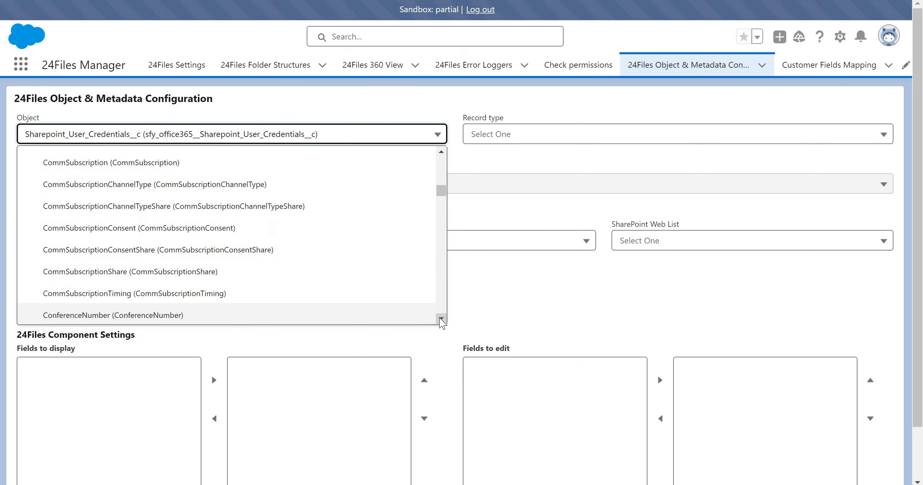
pyautogui.scroll(-3, 260, 235)
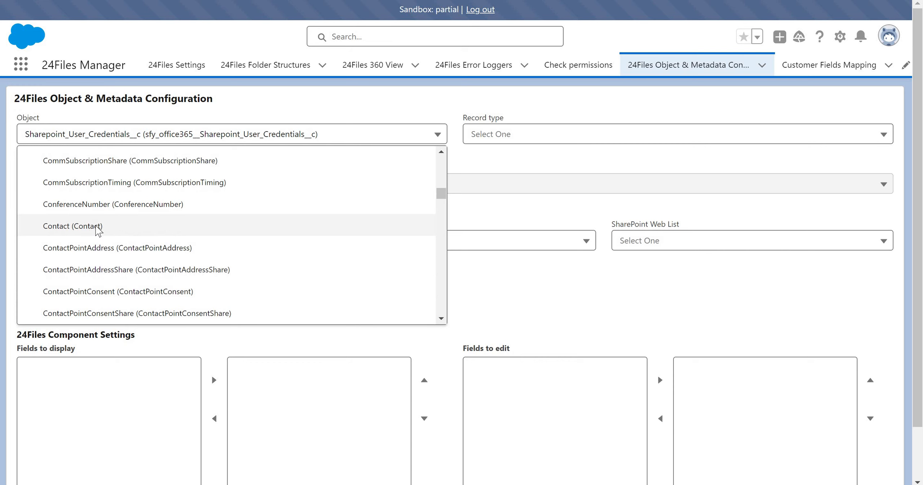
pyautogui.click(103, 226)
pyautogui.click(551, 135)
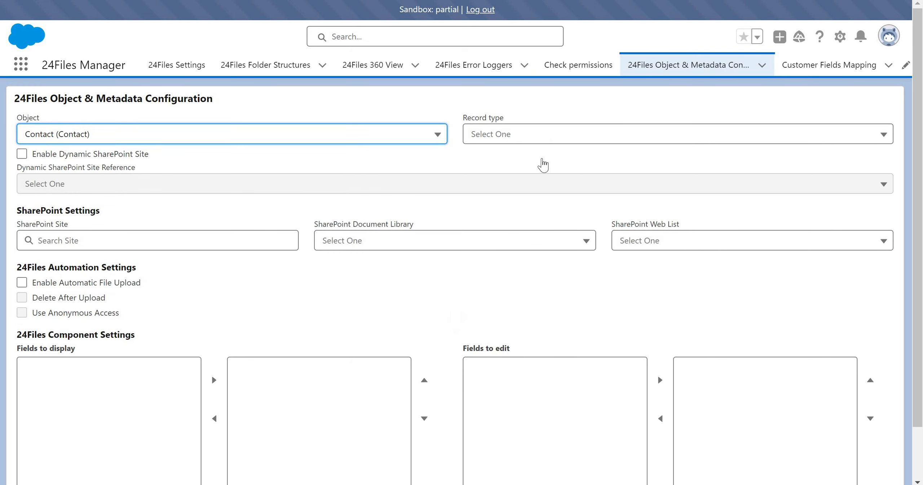
pyautogui.click(546, 161)
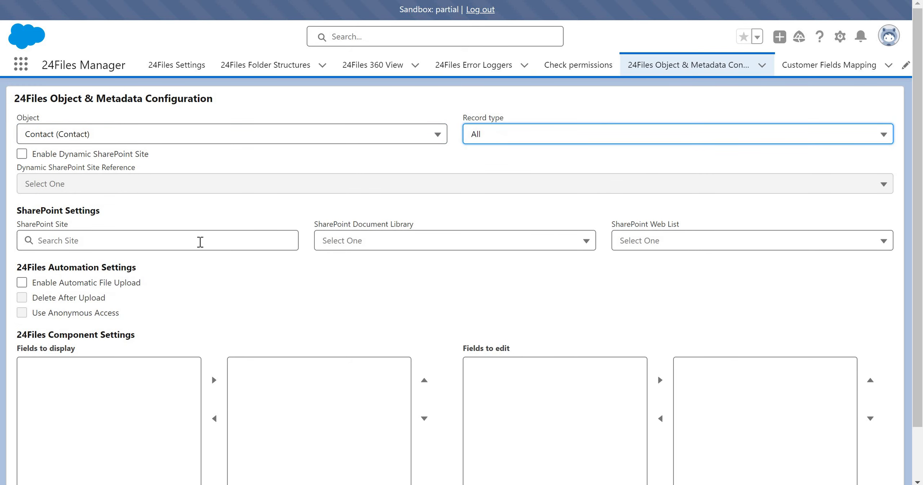
# Step: Set the SharePoint site to 24 Test Site, the document library to Documents and the web list to Documents
pyautogui.click(200, 243)
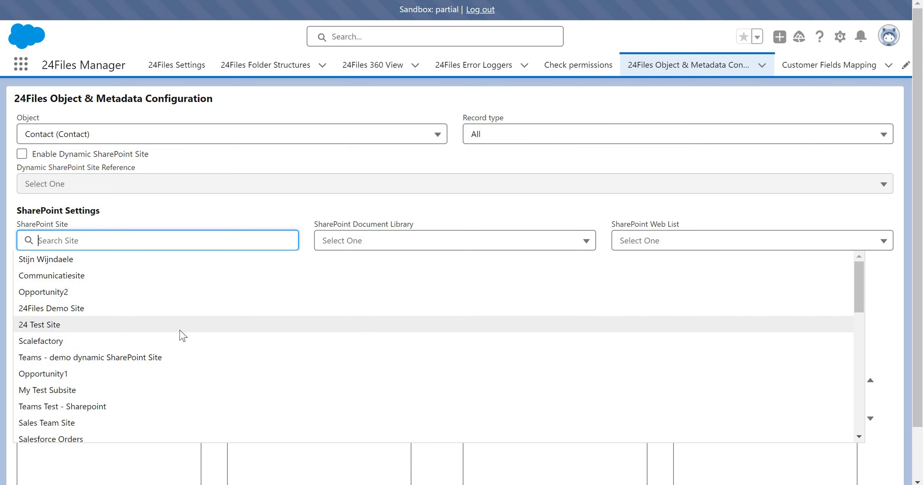
pyautogui.click(180, 330)
pyautogui.click(380, 247)
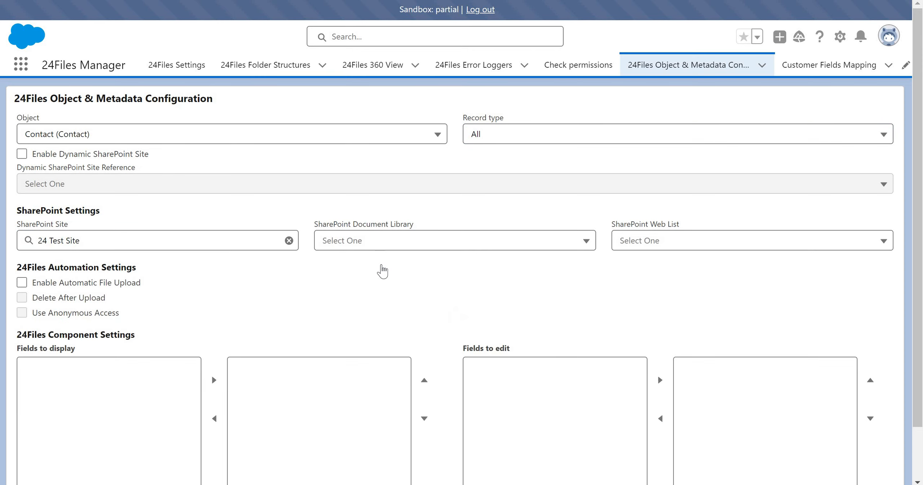
pyautogui.click(383, 270)
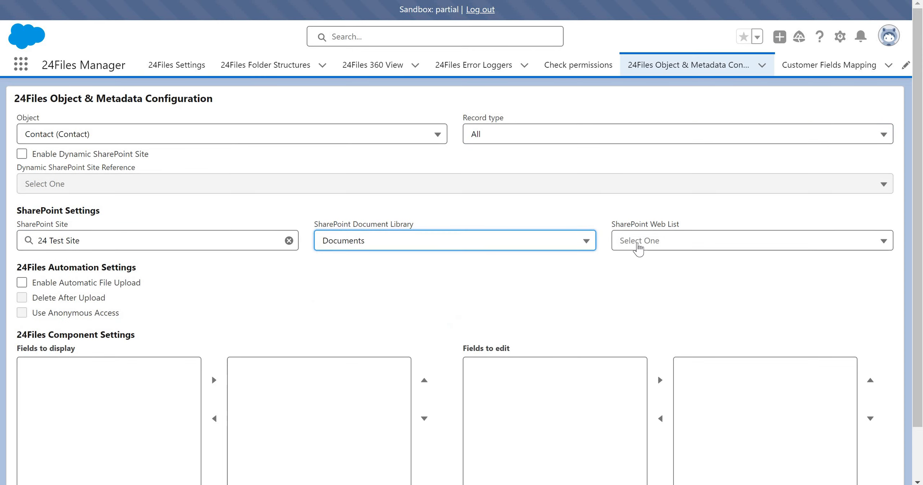
pyautogui.click(641, 247)
pyautogui.click(651, 268)
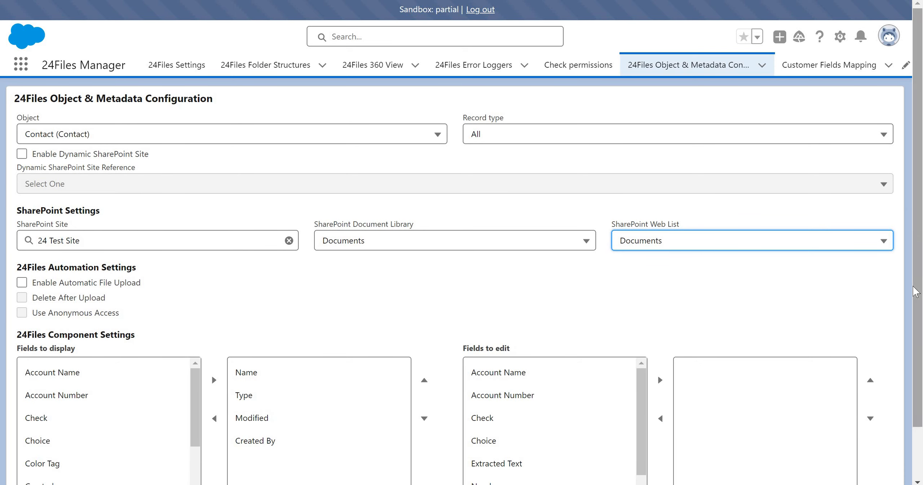
# Step: Add the doctype field to the fields to display
pyautogui.scroll(-2, 216, 303)
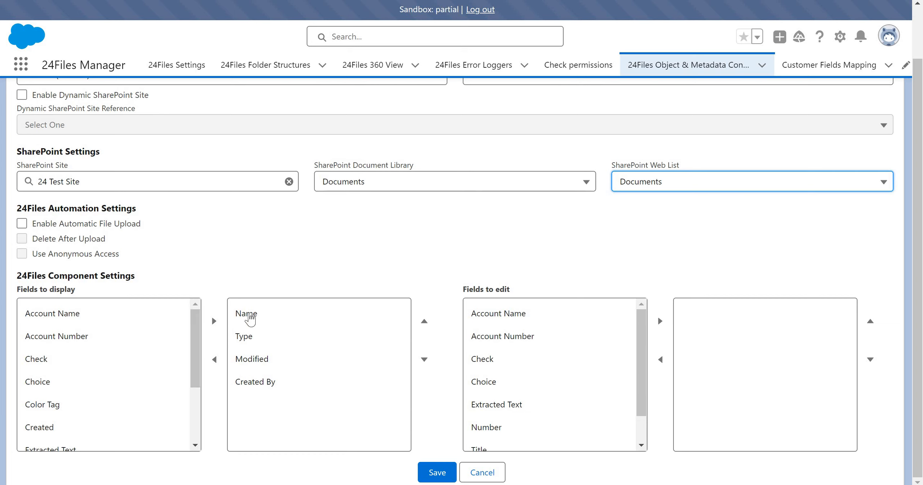
pyautogui.click(247, 334)
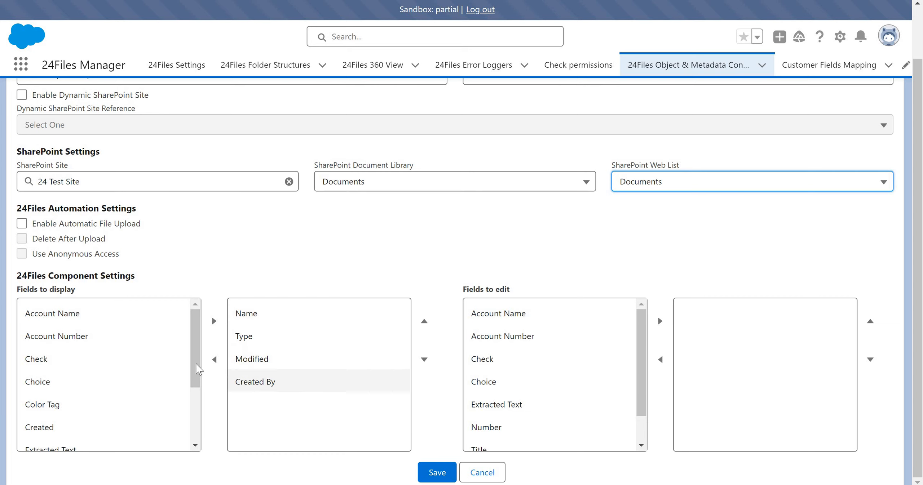
pyautogui.scroll(-3, 90, 441)
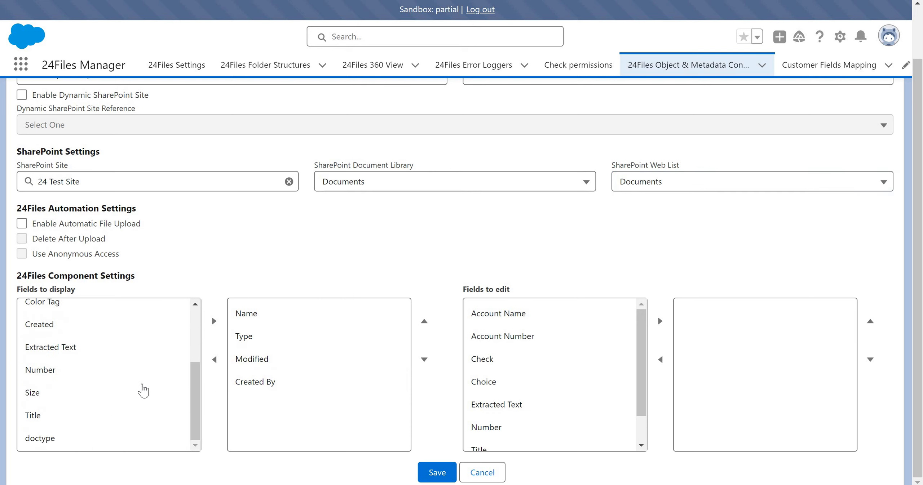
pyautogui.click(90, 439)
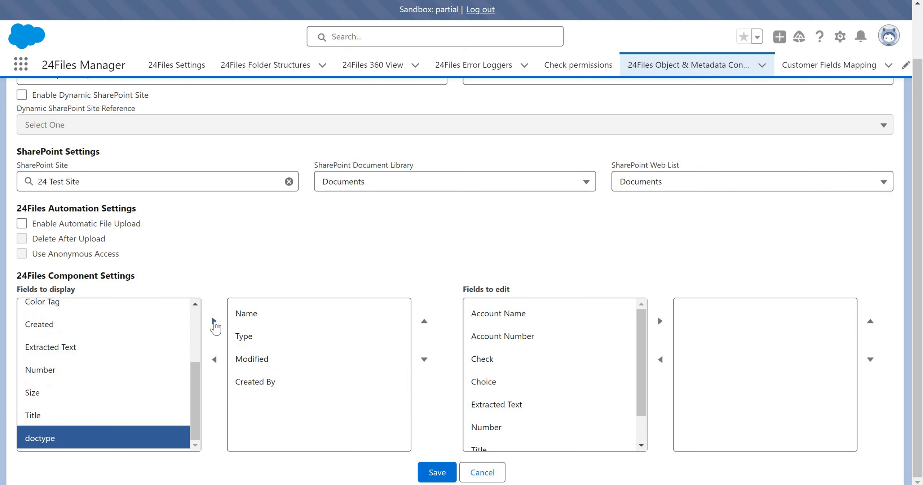
pyautogui.click(214, 321)
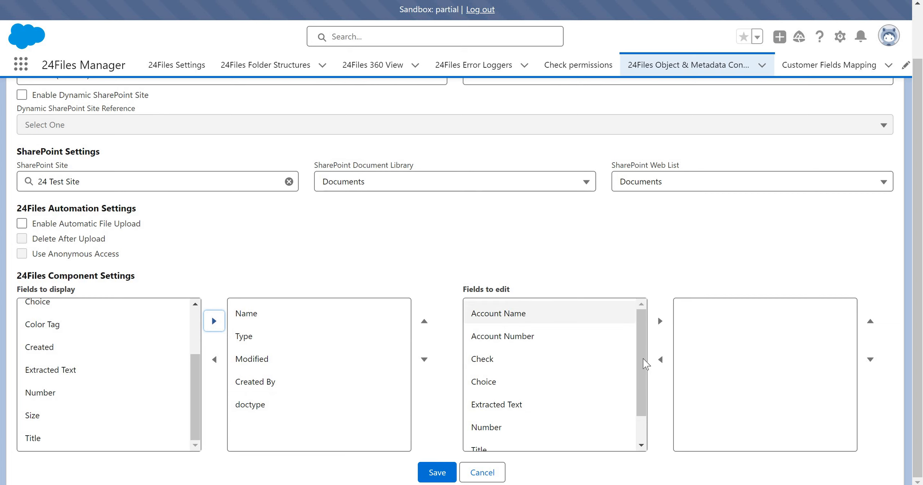
# Step: Add doctype to the fields to edit and save the configuration
pyautogui.scroll(-1, 563, 438)
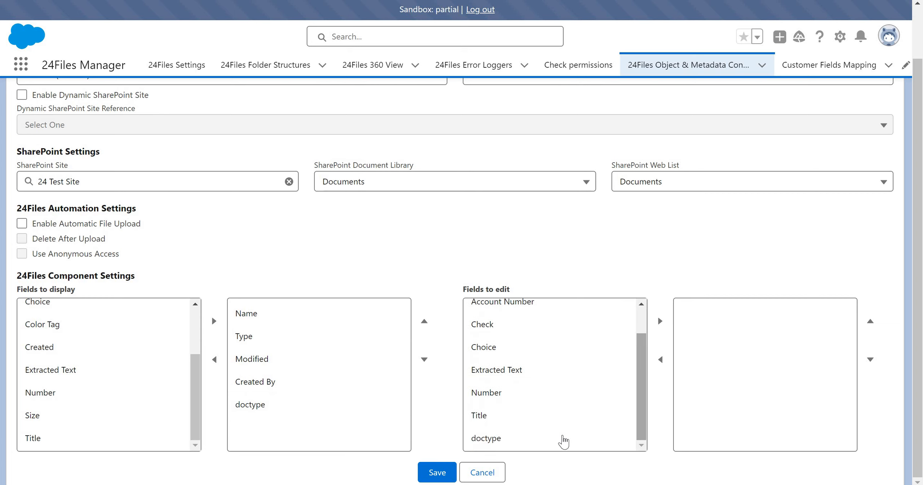
pyautogui.click(564, 441)
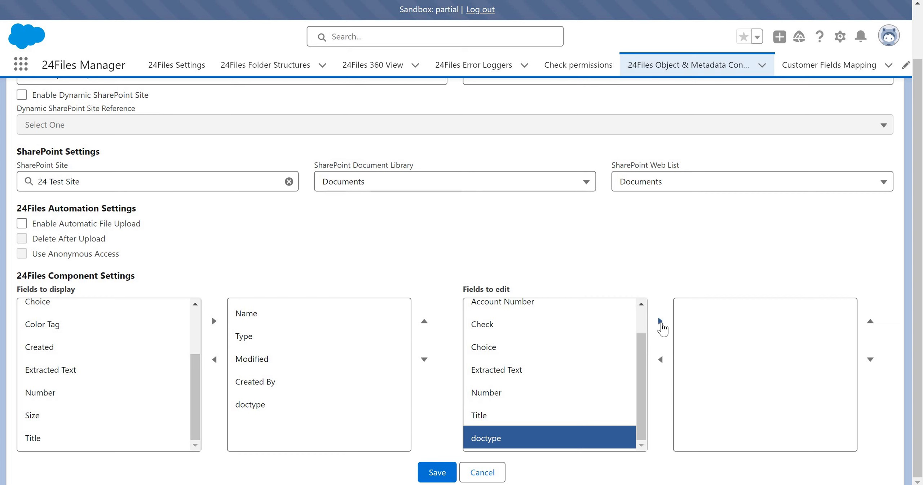
pyautogui.click(661, 321)
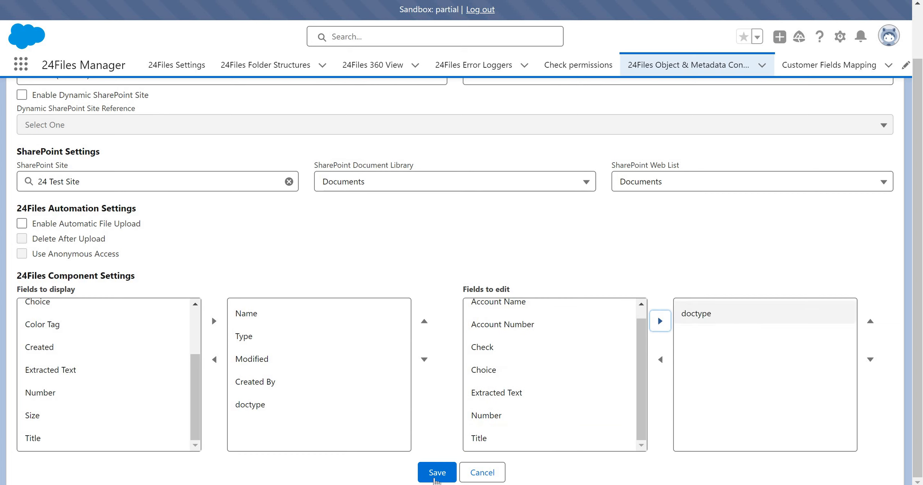
pyautogui.click(437, 473)
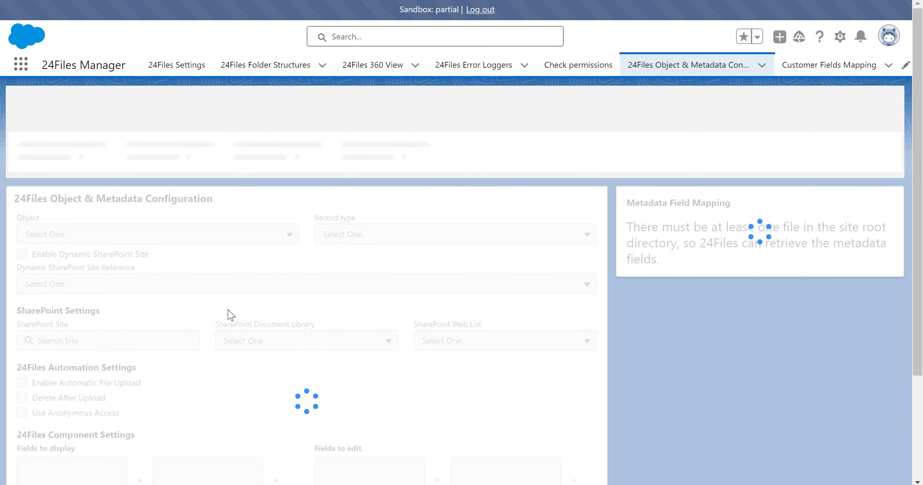
# Step: Switch to the Sales app and open the third contact's record from the Contacts list
pyautogui.click(24, 72)
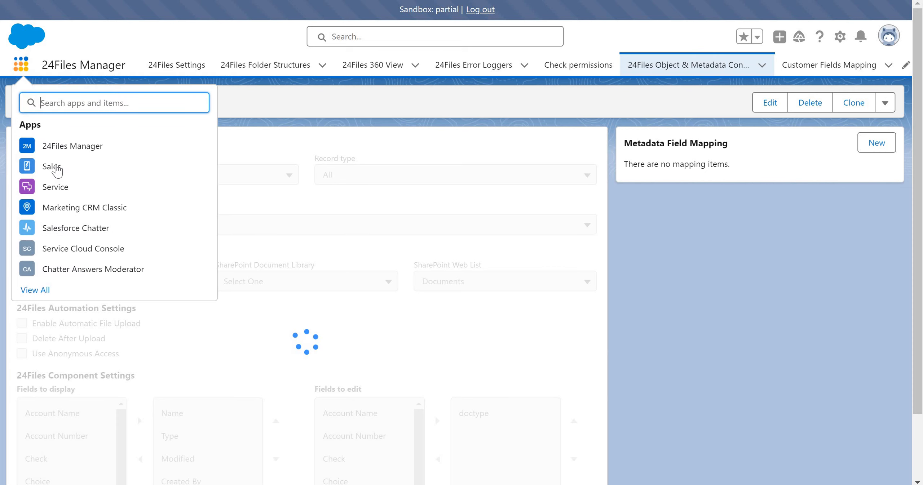
pyautogui.click(51, 167)
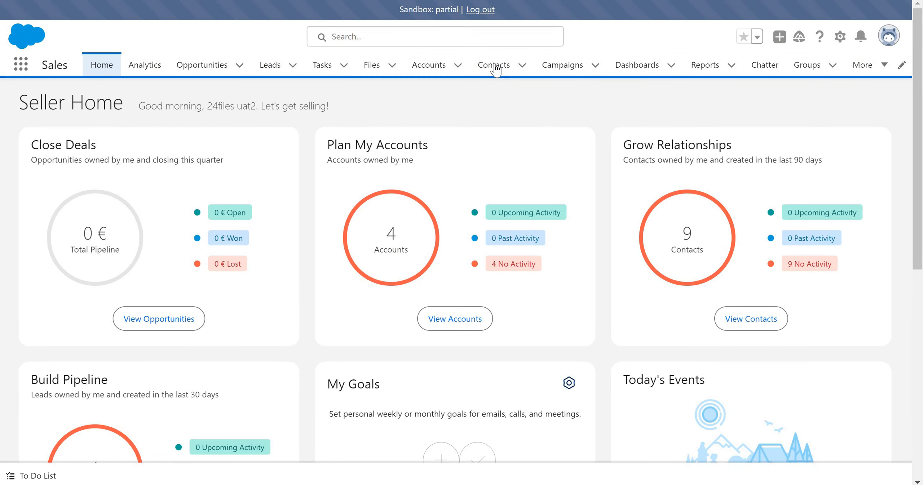
pyautogui.click(494, 64)
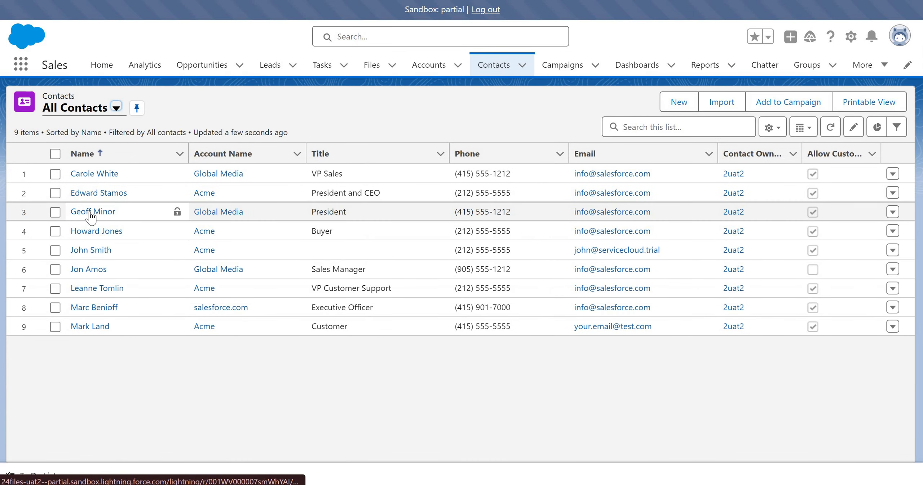
pyautogui.click(93, 212)
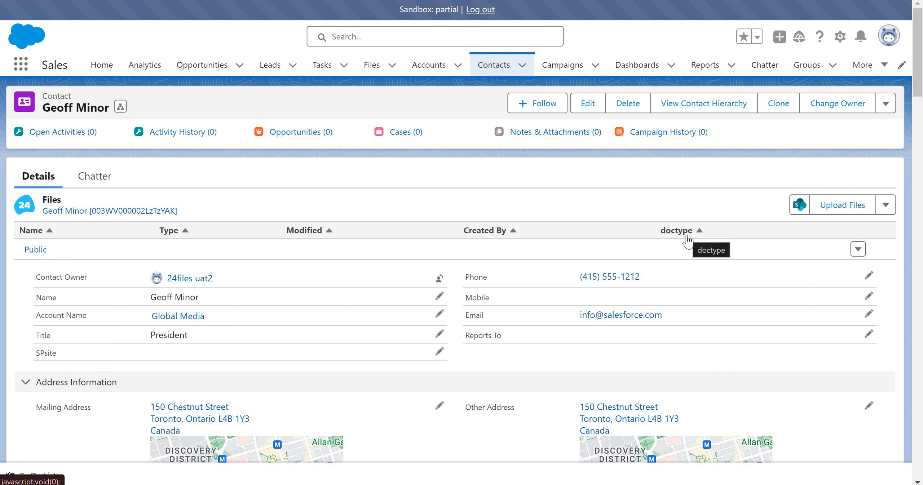
# Step: Start a file upload for the contact and choose GM identity card from the 24files demo folder on the Desktop
pyautogui.click(850, 207)
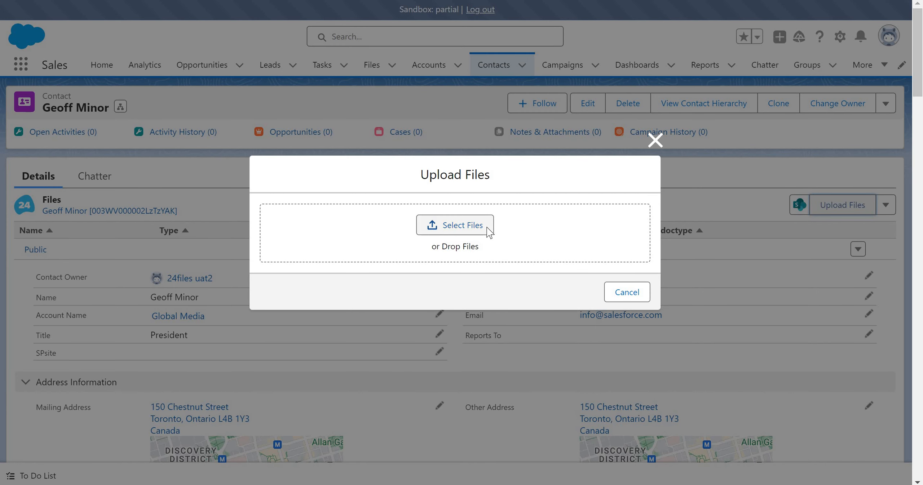
pyautogui.click(488, 229)
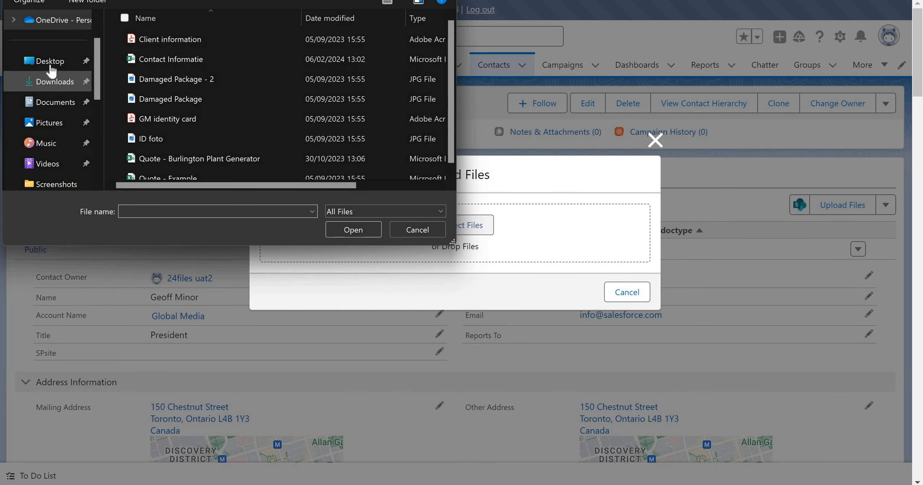
pyautogui.click(51, 64)
pyautogui.click(135, 60)
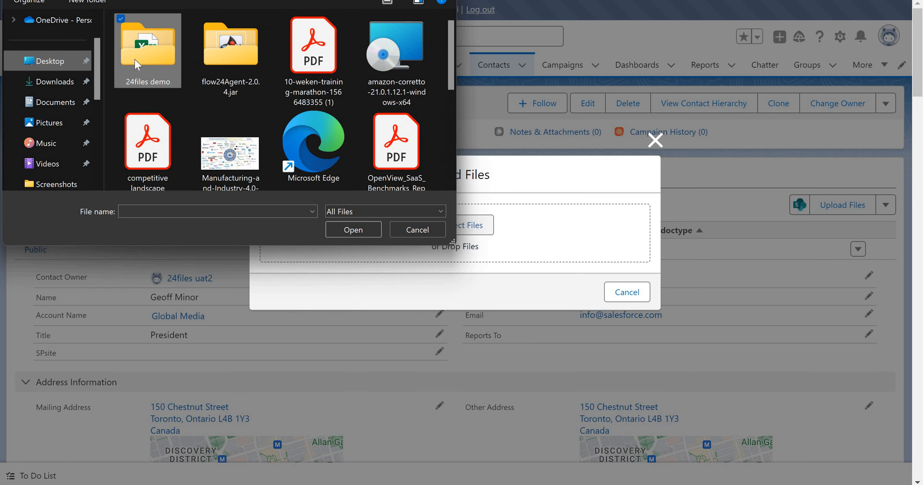
pyautogui.doubleClick(134, 60)
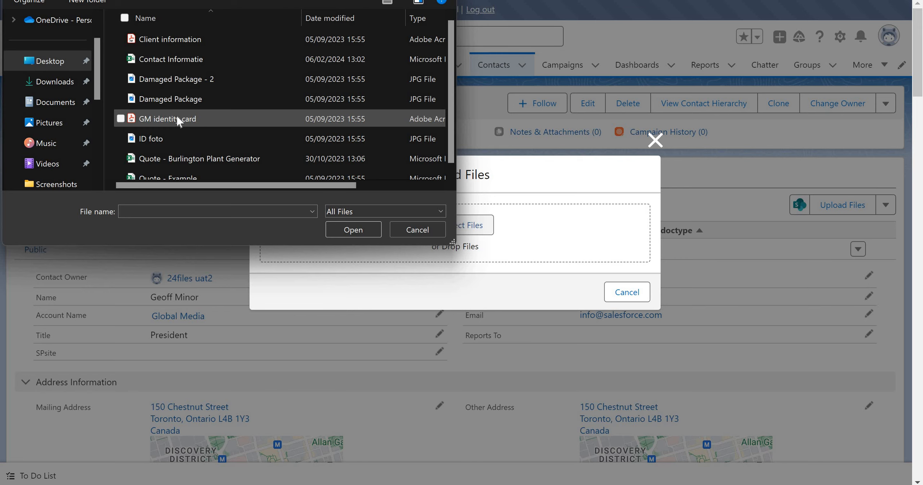
pyautogui.doubleClick(177, 119)
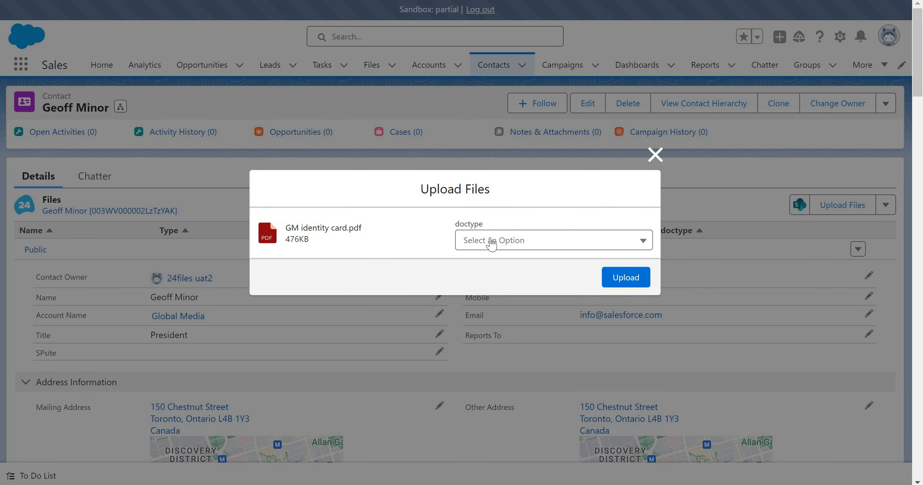
# Step: Set the doctype of GM identity card.pdf to identity card and upload it
pyautogui.click(491, 244)
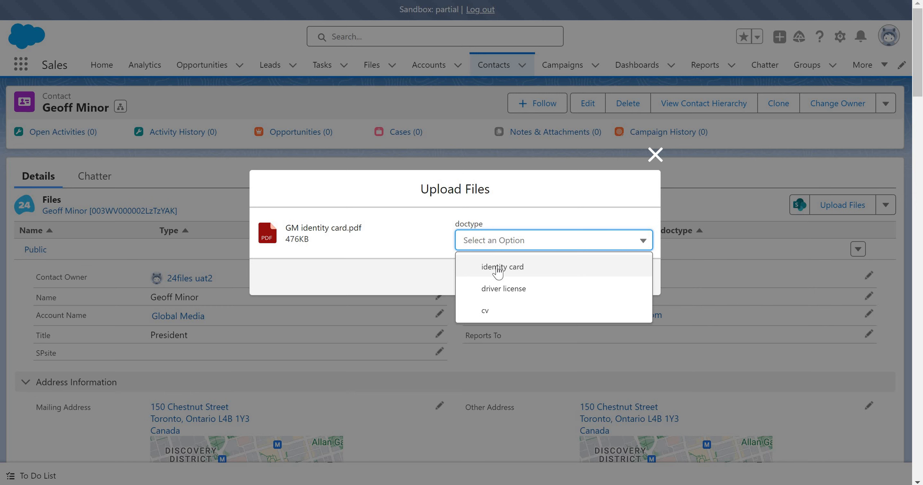
pyautogui.click(610, 274)
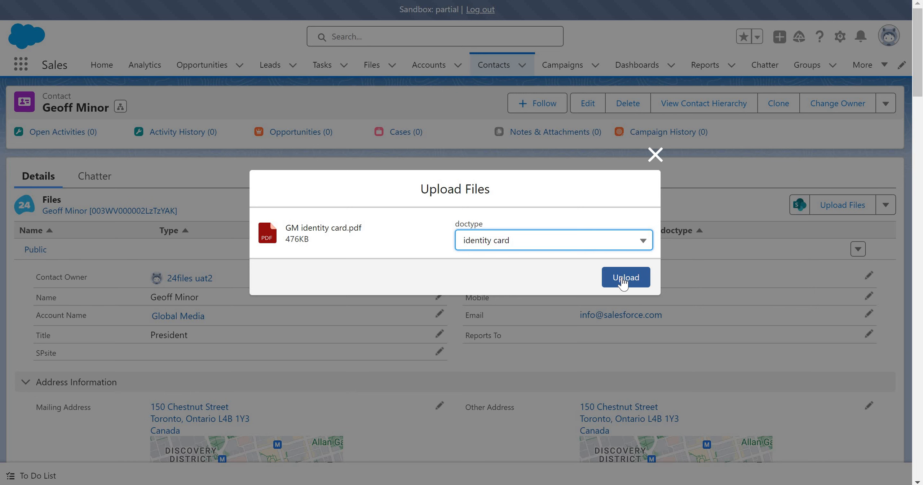
pyautogui.click(622, 283)
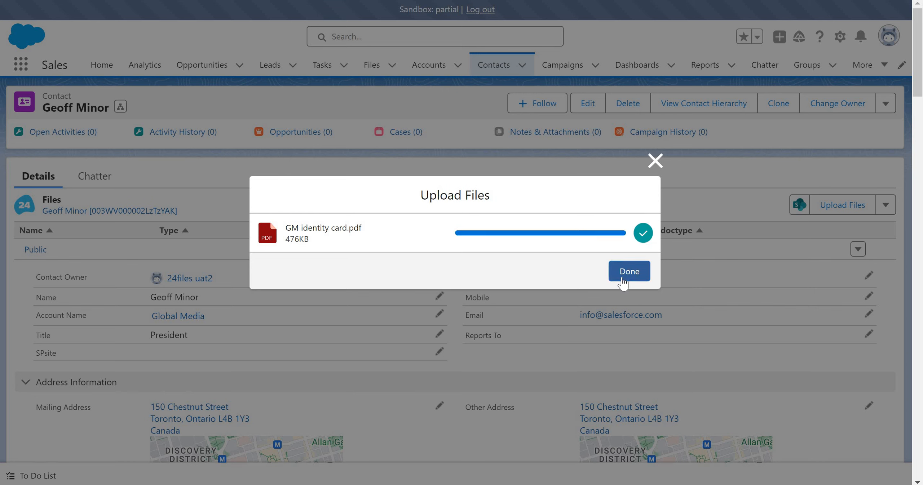
pyautogui.click(623, 283)
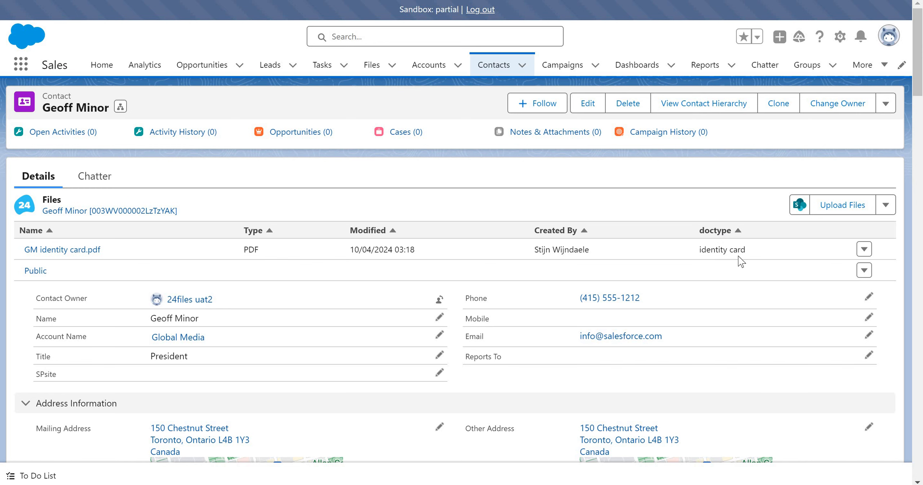
# Step: Open the contact's files in SharePoint
pyautogui.click(801, 205)
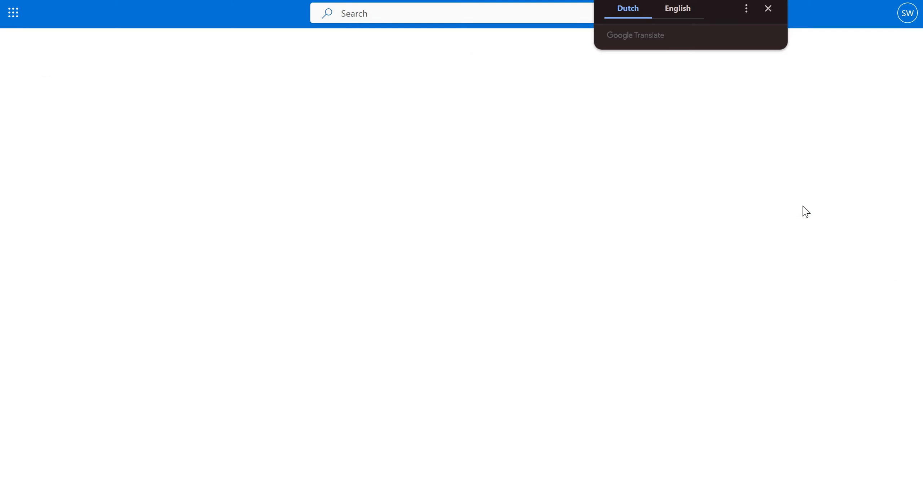